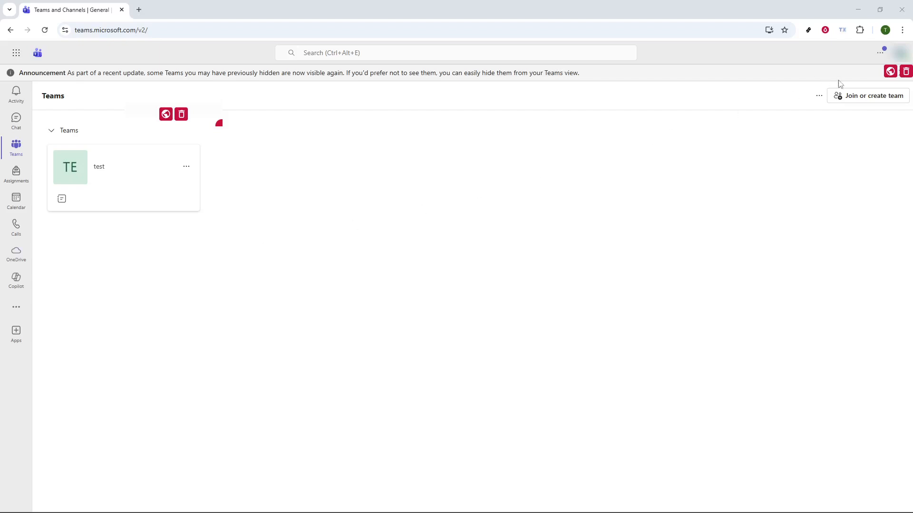
Start creating a team from the Basic team template and set its privacy to Private.
click(856, 99)
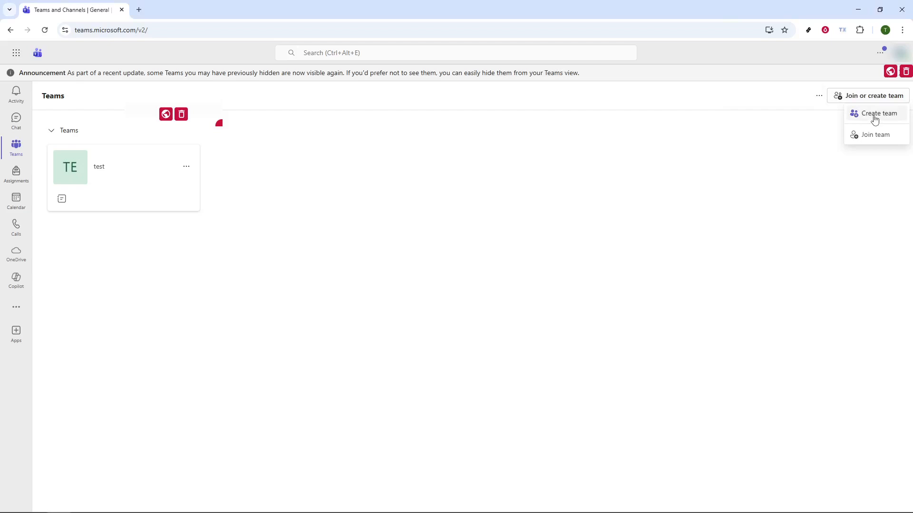
click(874, 119)
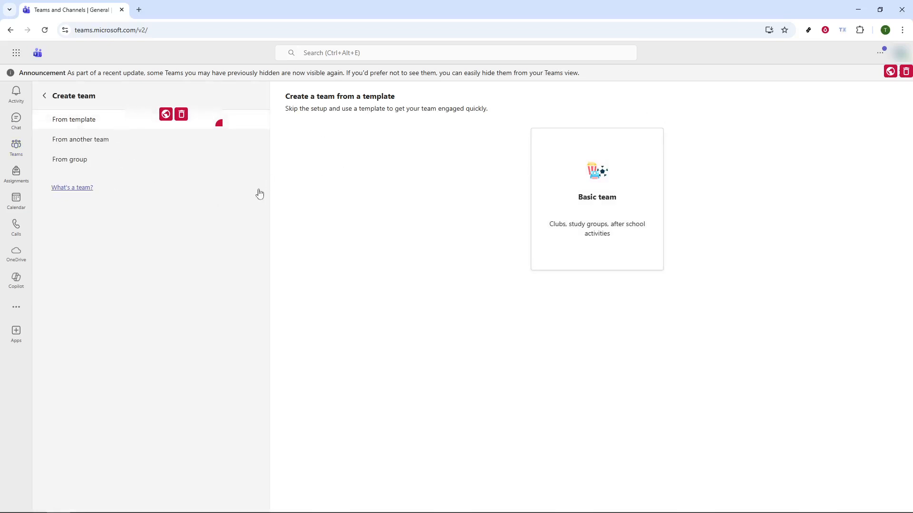
click(600, 195)
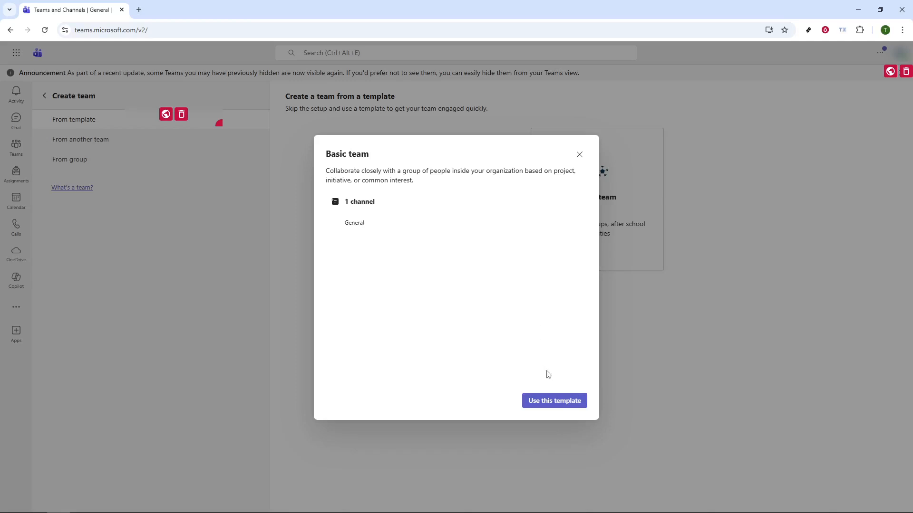
click(559, 403)
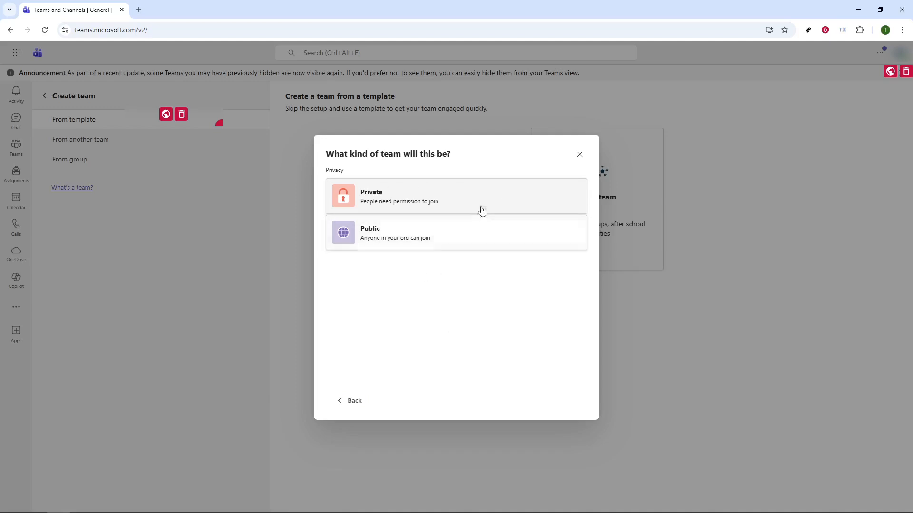
click(426, 238)
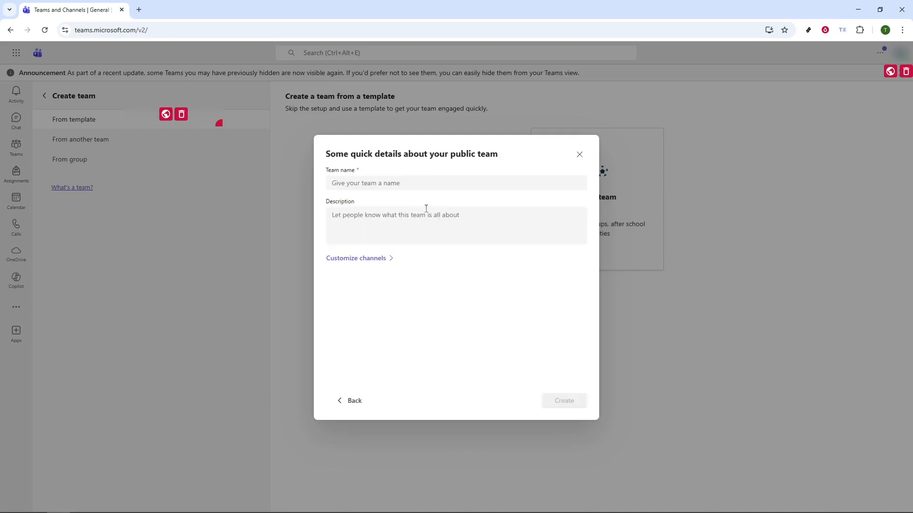
click(353, 404)
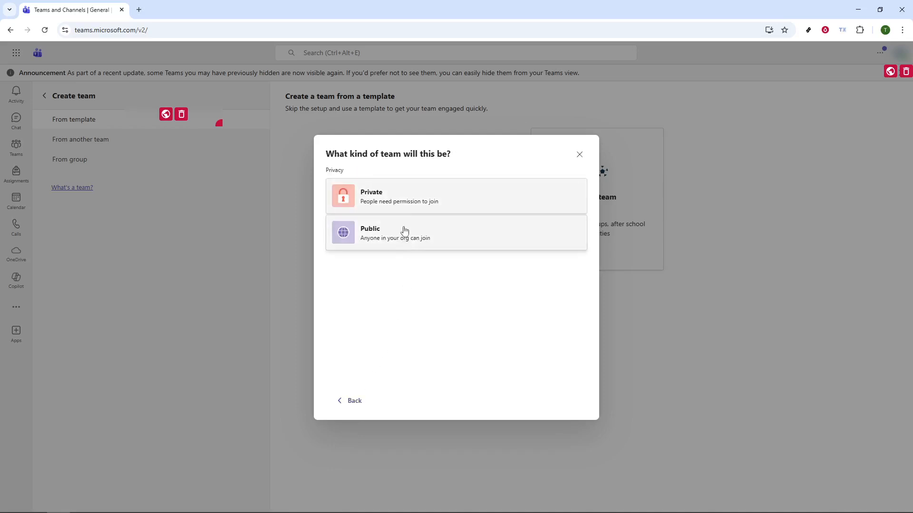
click(408, 209)
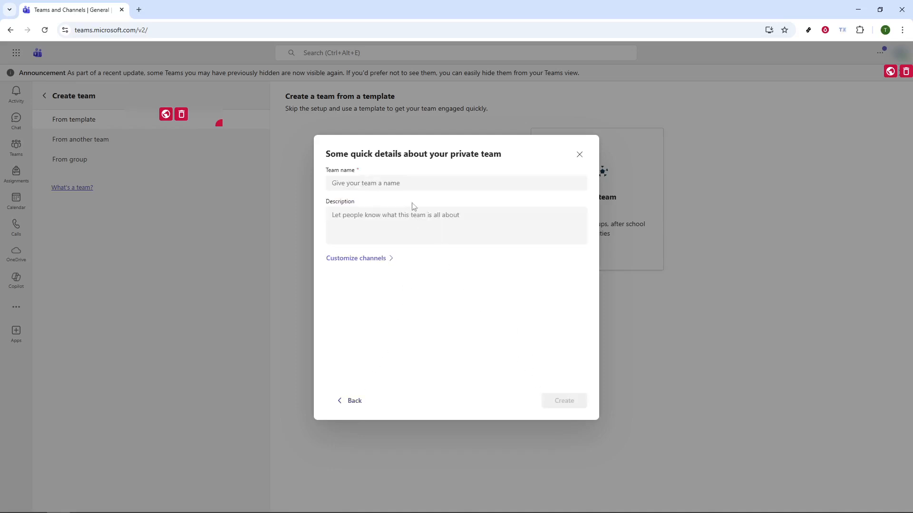
Name the private team "test 2" and enter "test" as its description.
click(375, 183)
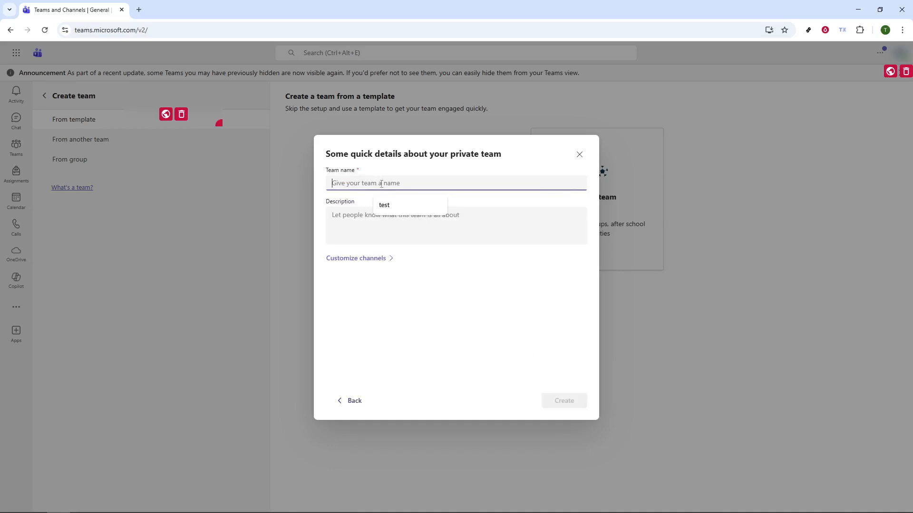
click(403, 204)
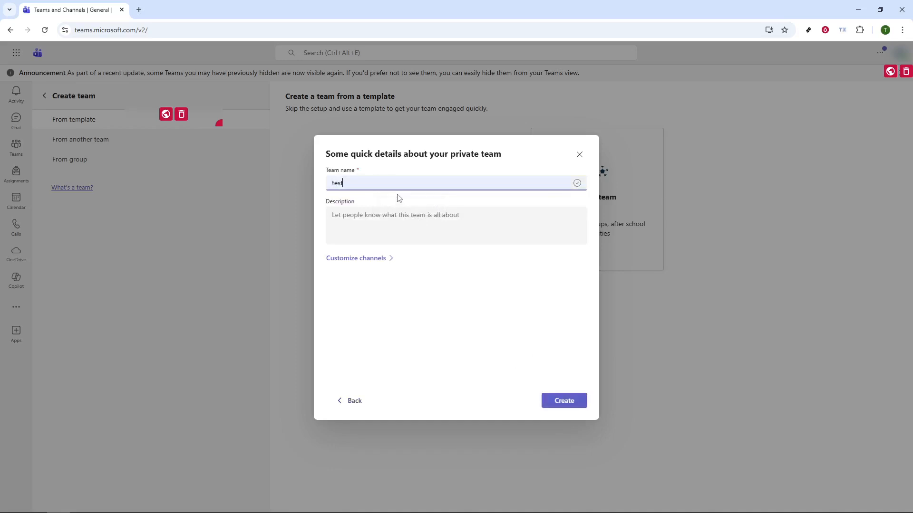
text(2)
click(392, 212)
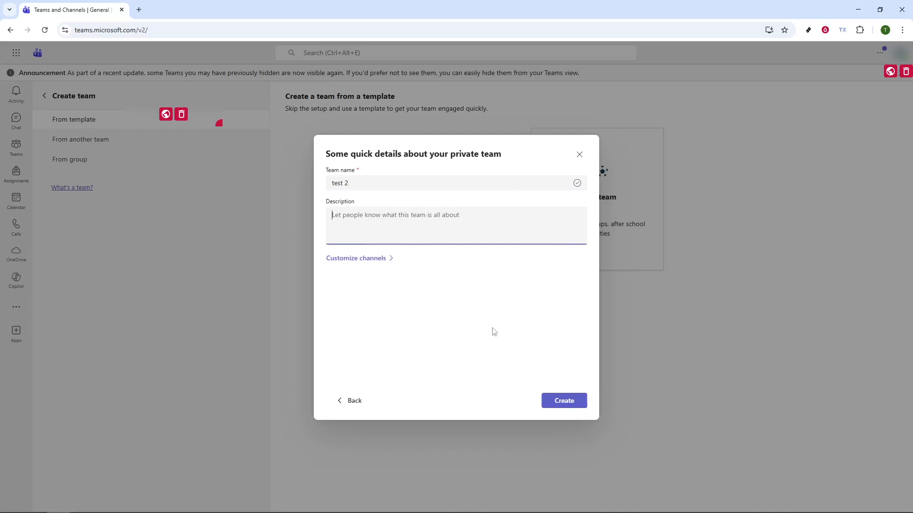
text(2)
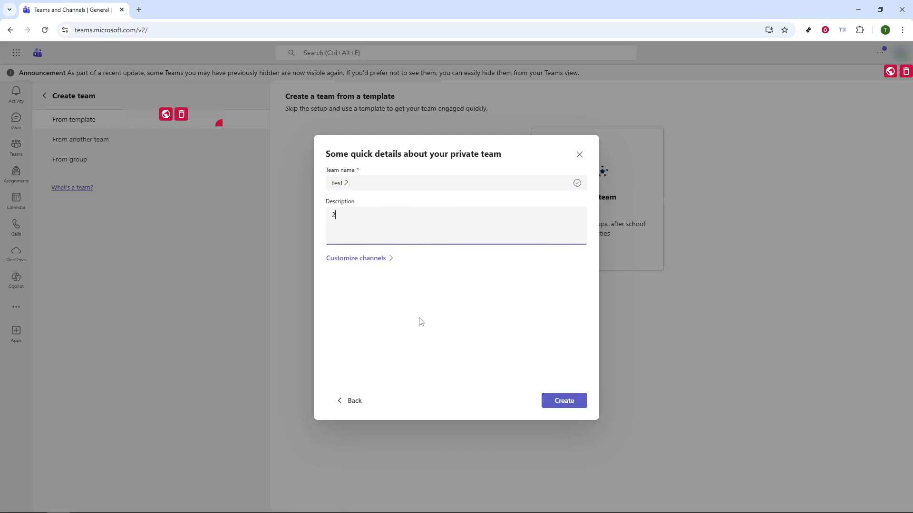
key(BackSpace)
text(test)
Review the channel customization without renaming anything, and create the team.
click(388, 261)
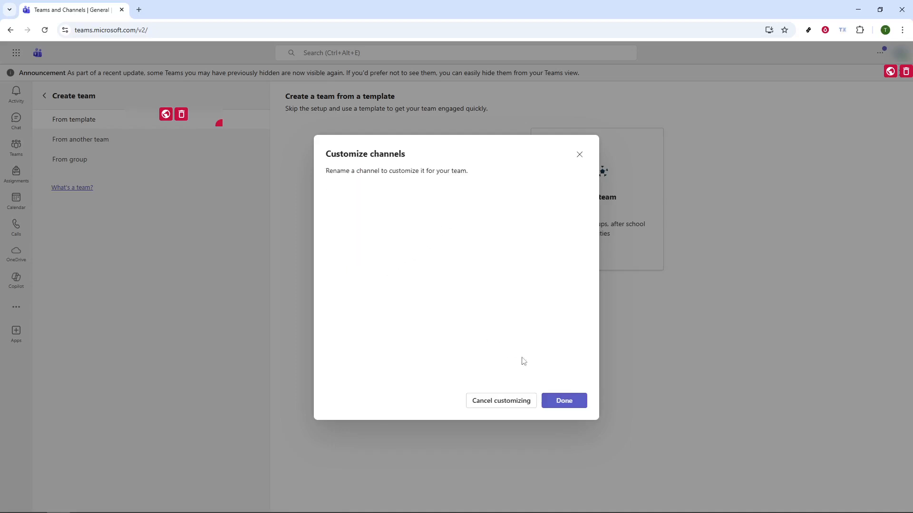
click(569, 403)
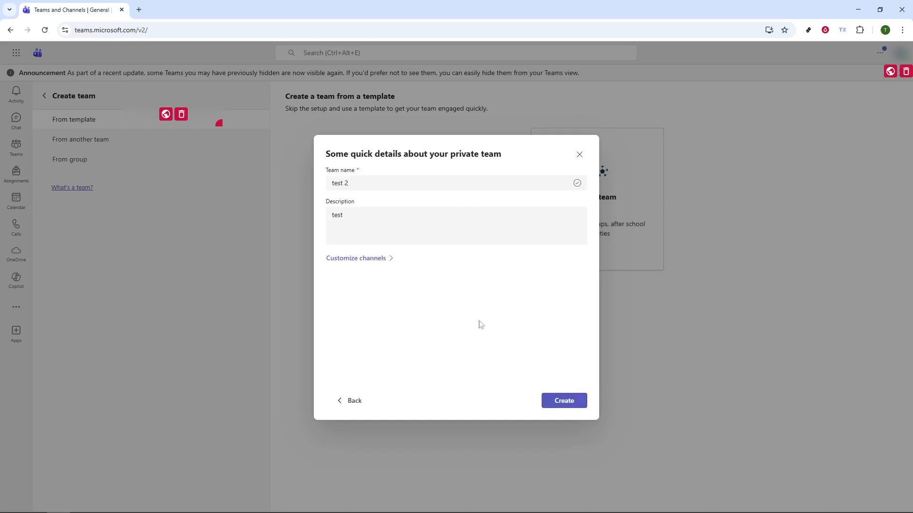
click(563, 403)
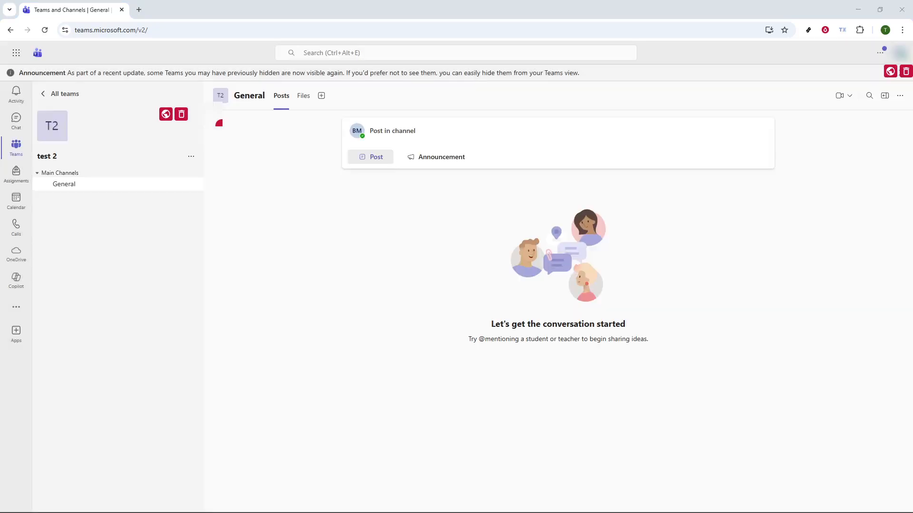
Add the Planner app to the General channel of the test 2 team.
click(321, 96)
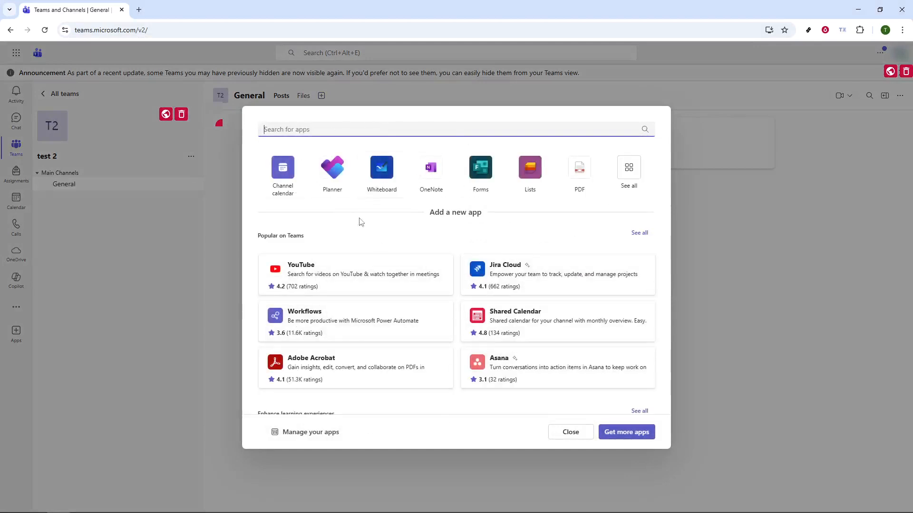
scroll(426, 287, down, 2)
scroll(449, 204, up, 2)
click(629, 177)
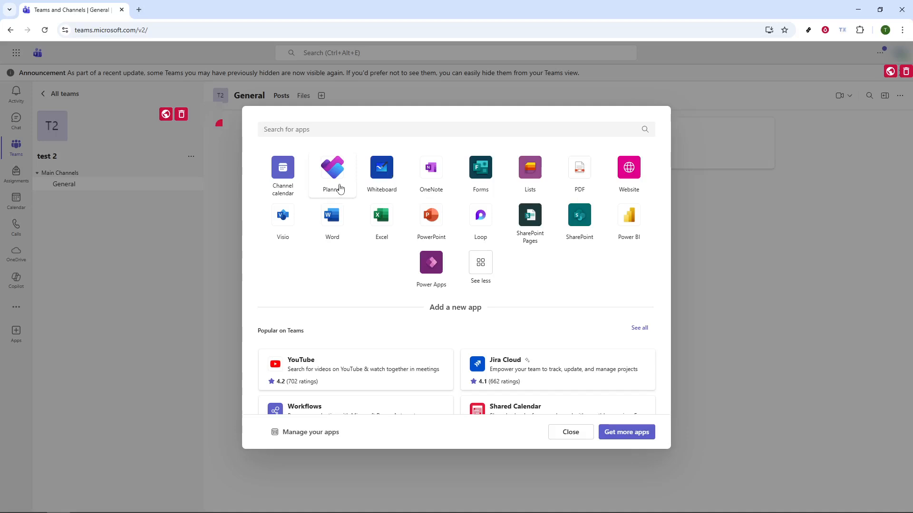
click(339, 189)
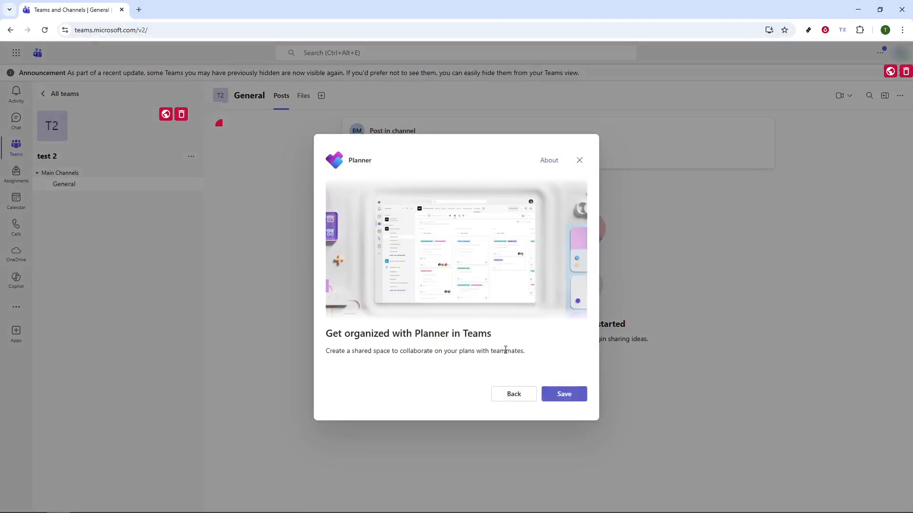
click(561, 394)
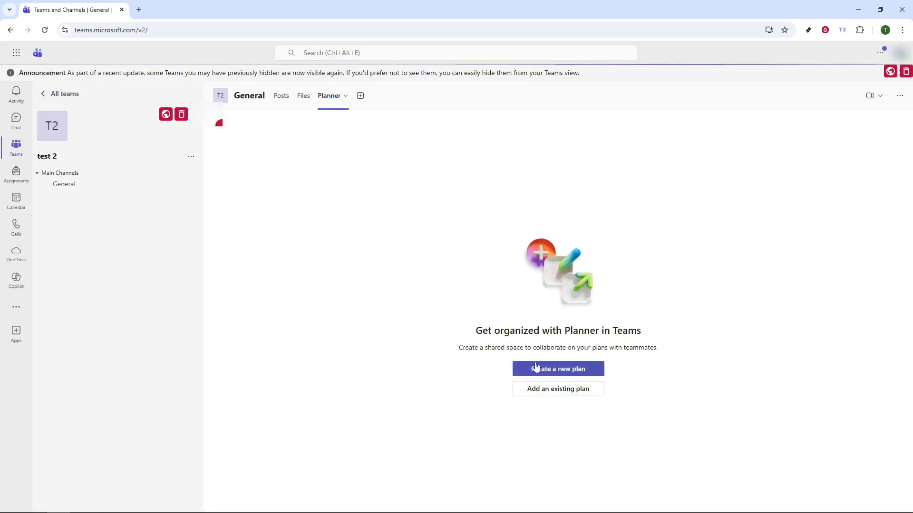
Look over the templates offered for a new Planner plan without creating one.
click(558, 375)
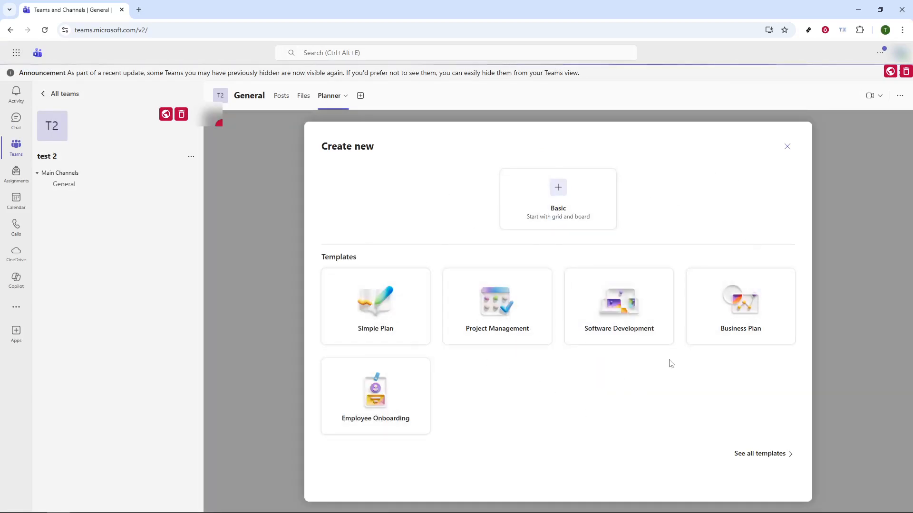
click(785, 148)
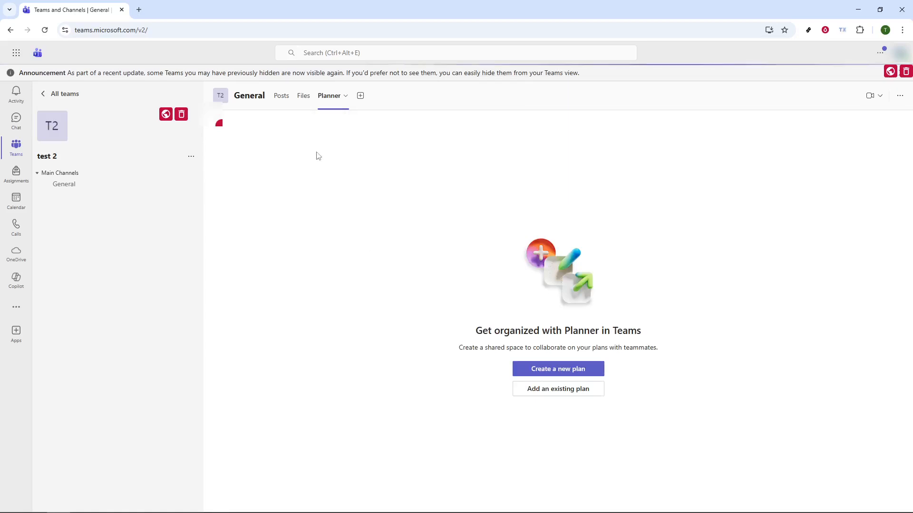
Try to view the General channel's files, retrying the load and reopening them from the channel.
click(302, 101)
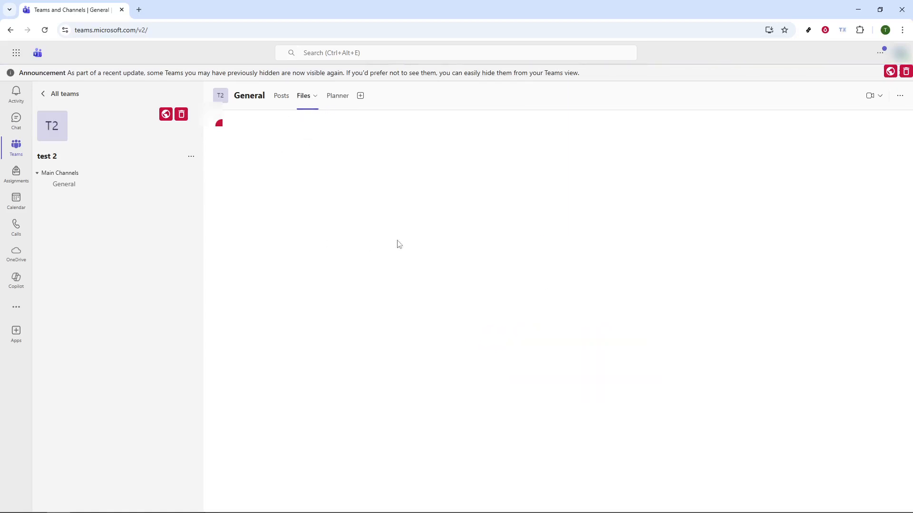
click(360, 96)
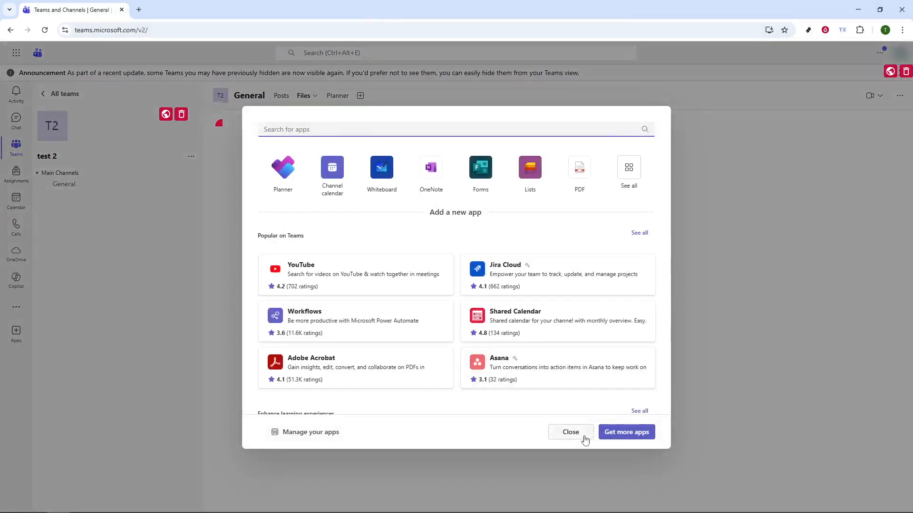
click(571, 432)
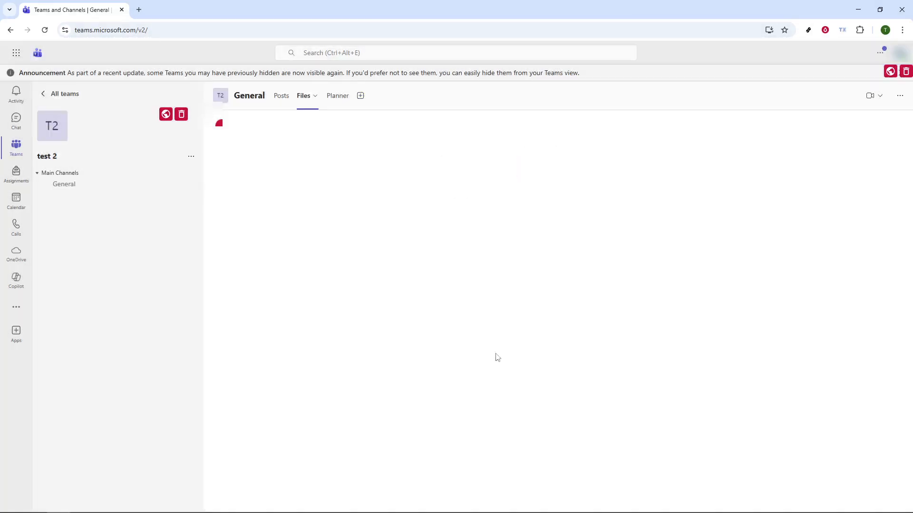
click(310, 96)
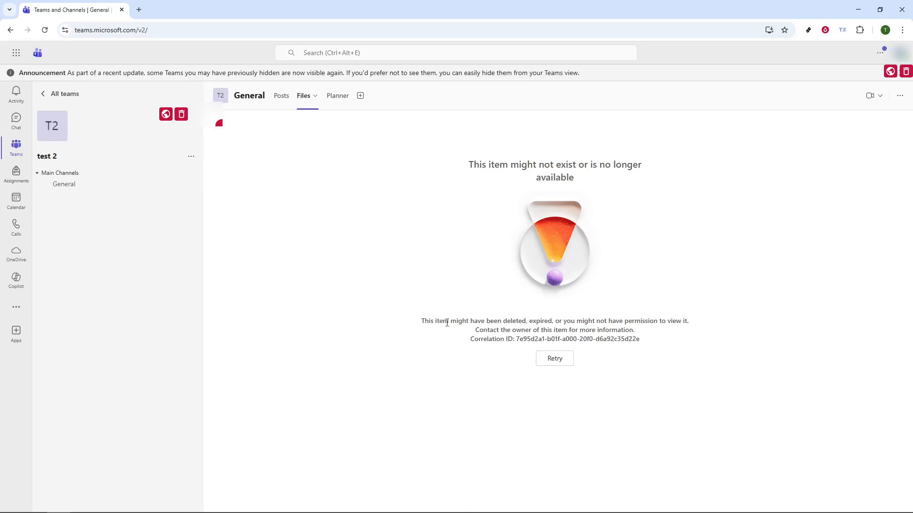
click(559, 361)
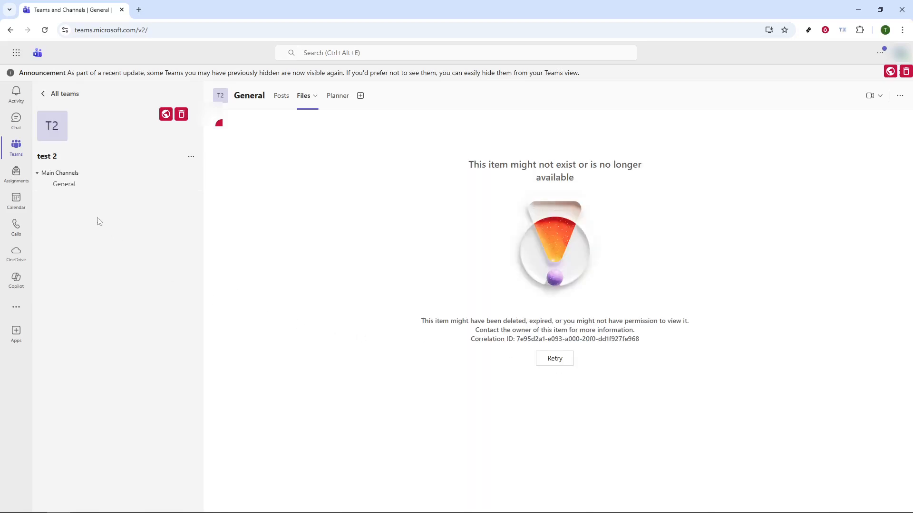
click(73, 194)
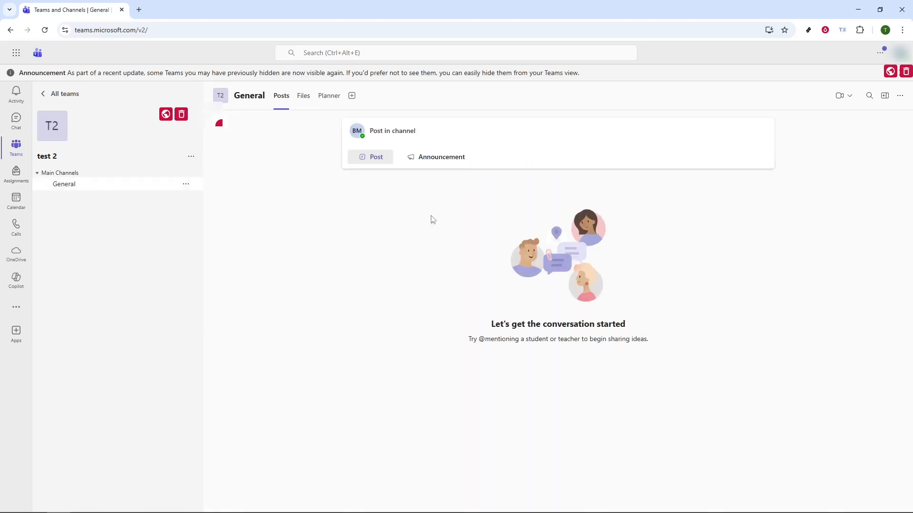
click(304, 97)
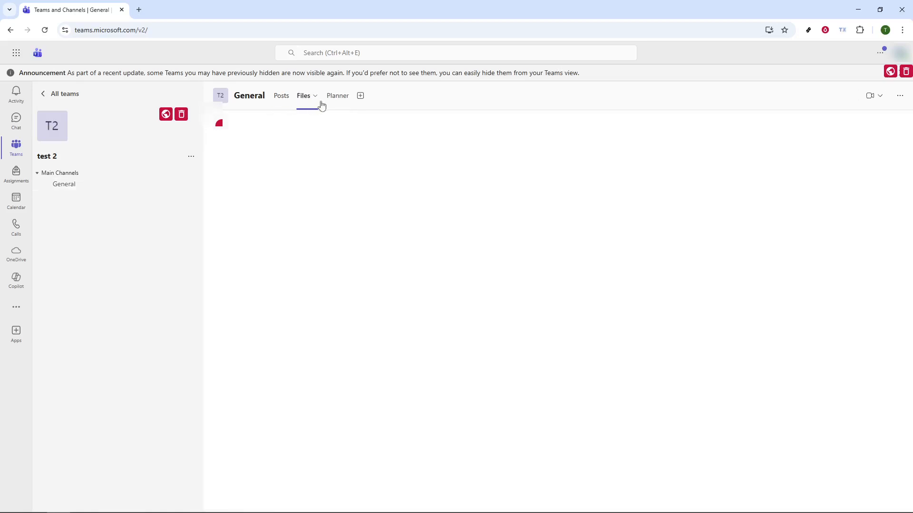